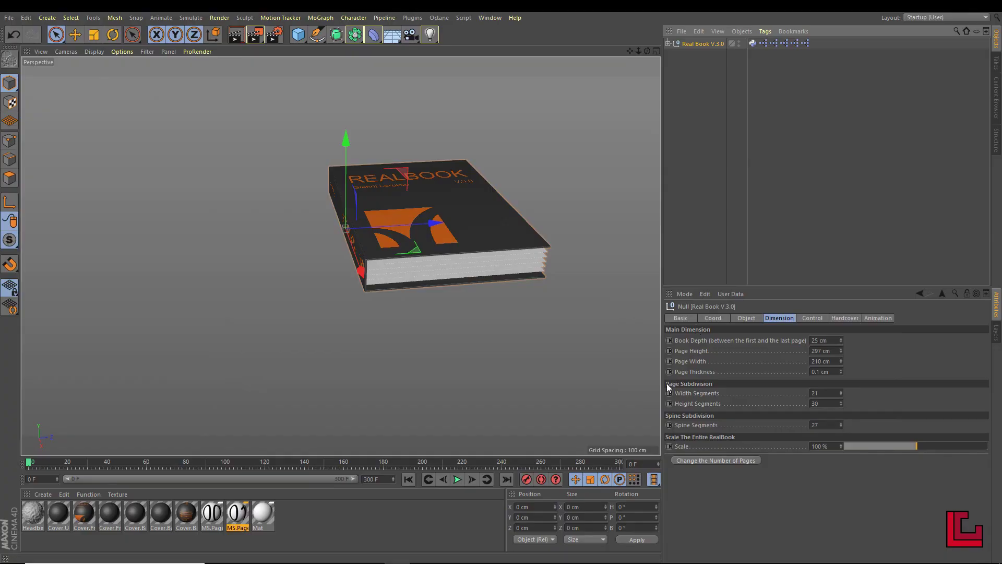
Turn the book to its spine and select the Real Book V.3.0 rig to show its Dimension settings
{"action": "left_click", "coordinate": [731, 219]}
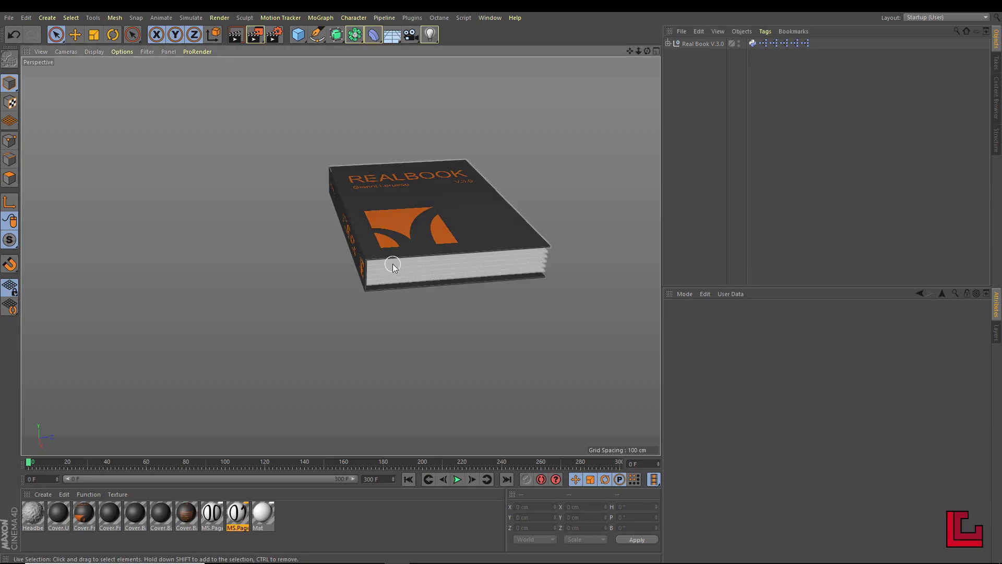
{"action": "mouse_move", "coordinate": [391, 264]}
{"action": "left_mouse_down", "text": "alt"}
{"action": "mouse_move", "coordinate": [418, 295]}
{"action": "mouse_move", "coordinate": [482, 287]}
{"action": "mouse_move", "coordinate": [443, 289]}
{"action": "left_mouse_up", "text": "alt"}
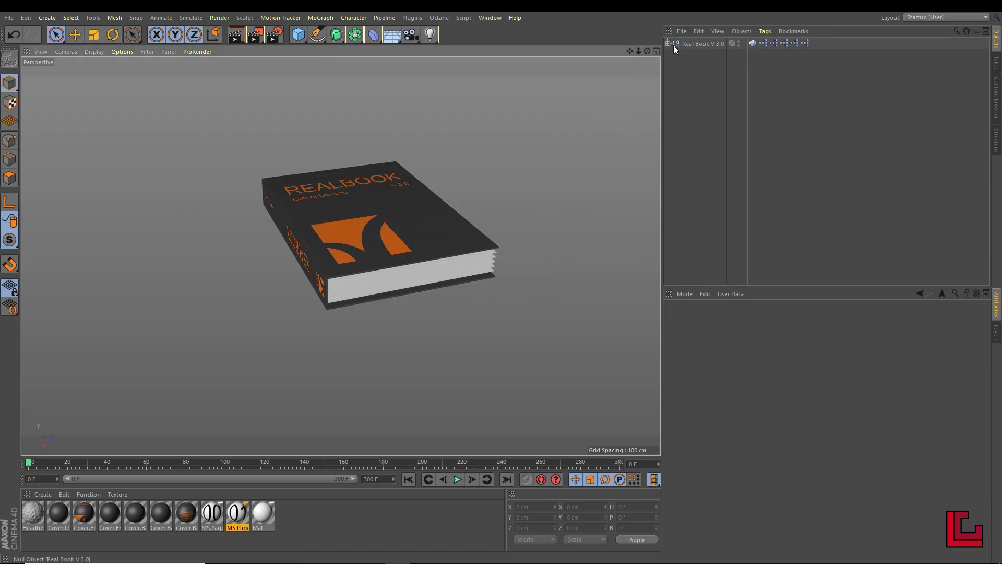
{"action": "left_click", "coordinate": [690, 44]}
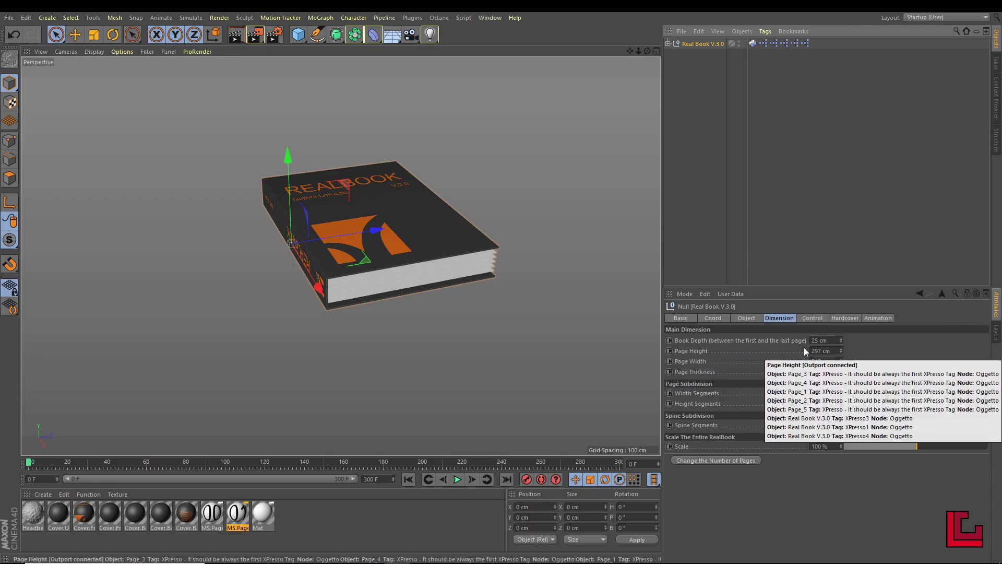
{"action": "left_click", "coordinate": [655, 51]}
{"action": "left_click", "coordinate": [335, 256]}
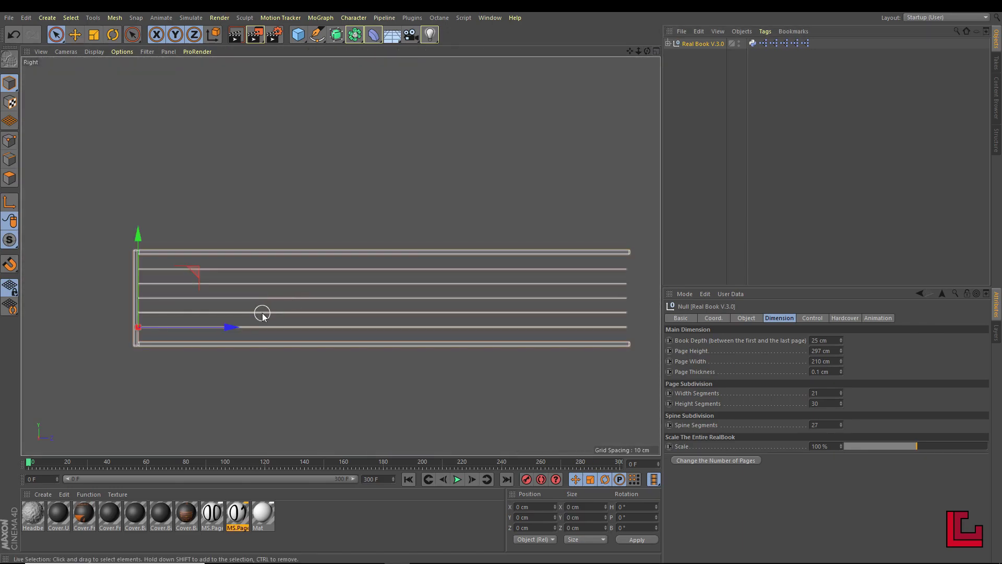
{"action": "middle_click_drag", "start_coordinate": [262, 313], "coordinate": [353, 314], "text": "alt"}
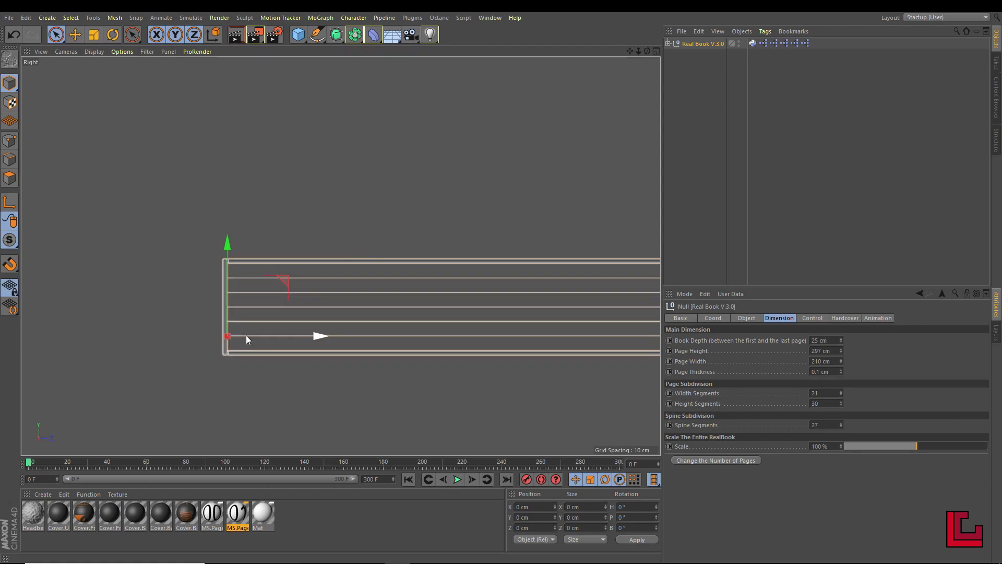
{"action": "scroll", "coordinate": [277, 271], "scroll_direction": "up", "scroll_amount": 3}
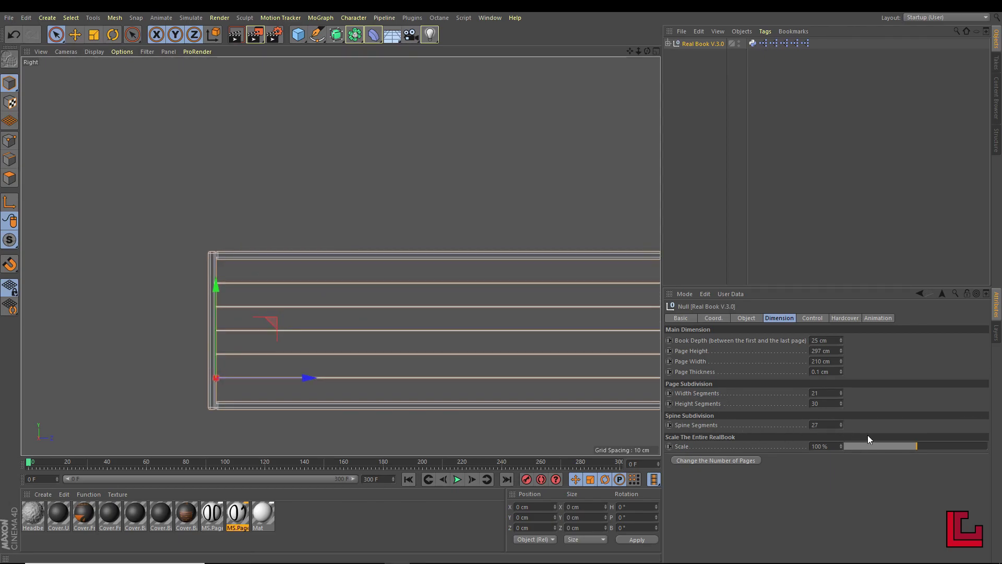
{"action": "mouse_move", "coordinate": [840, 340]}
{"action": "left_mouse_down"}
{"action": "mouse_move", "coordinate": [841, 313]}
{"action": "mouse_move", "coordinate": [823, 335]}
{"action": "left_mouse_up"}
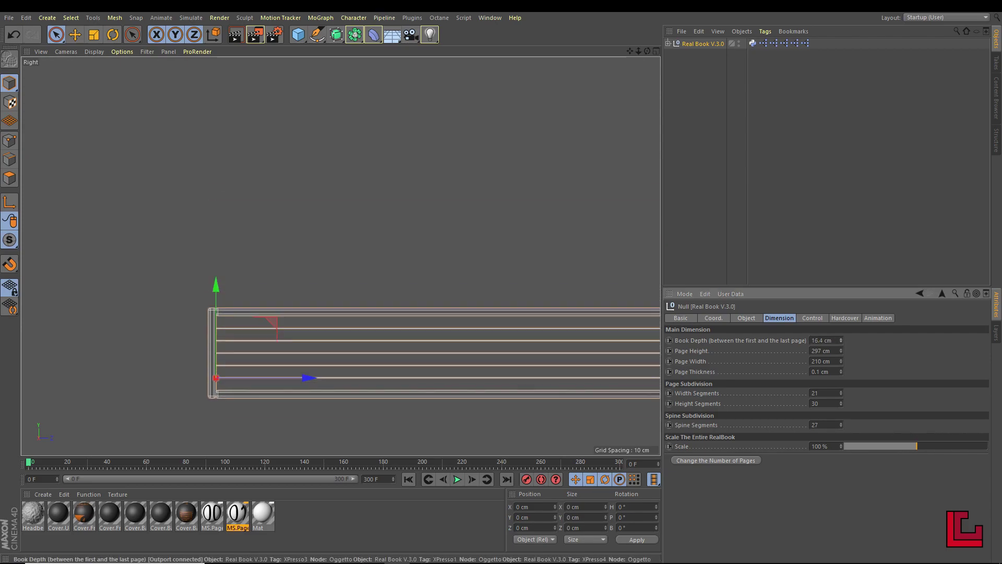
{"action": "key", "text": "ctrl+z"}
{"action": "key", "text": "ctrl+z"}
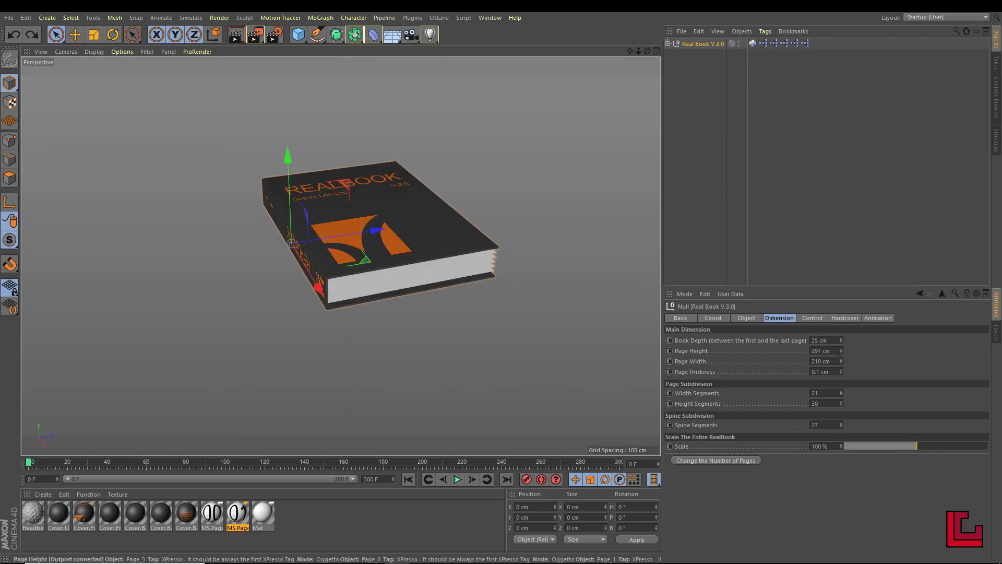
Try and undo Page Height and Page Width changes, then set Page Thickness to 0.01 cm
{"action": "left_click_drag", "start_coordinate": [840, 351], "coordinate": [841, 329]}
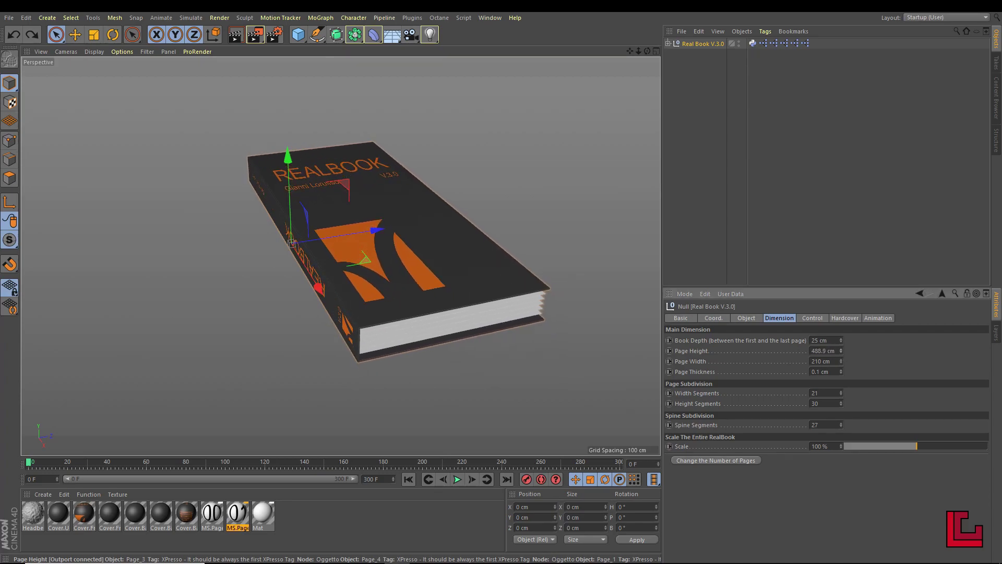
{"action": "key", "text": "ctrl+z"}
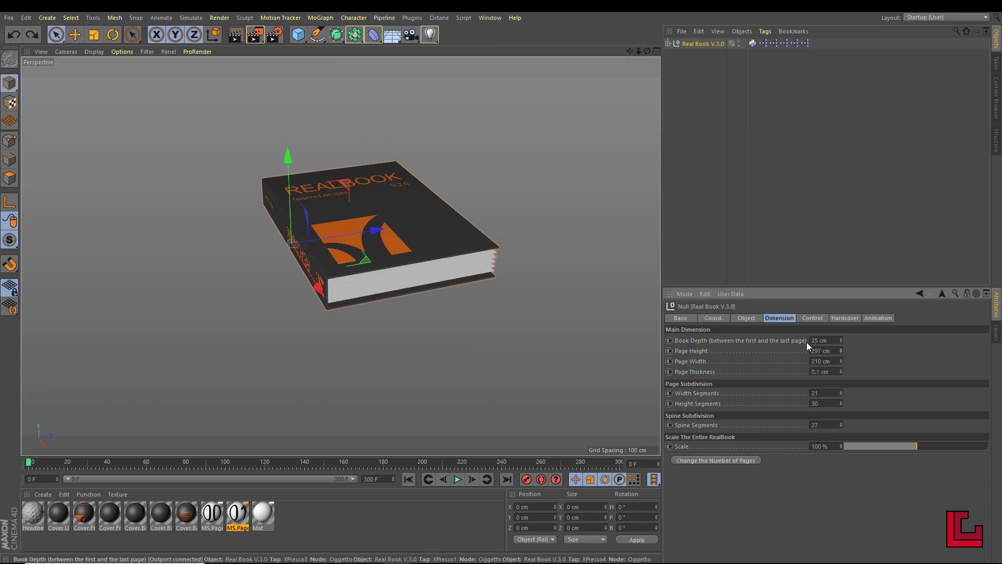
{"action": "left_click_drag", "start_coordinate": [840, 361], "coordinate": [840, 340]}
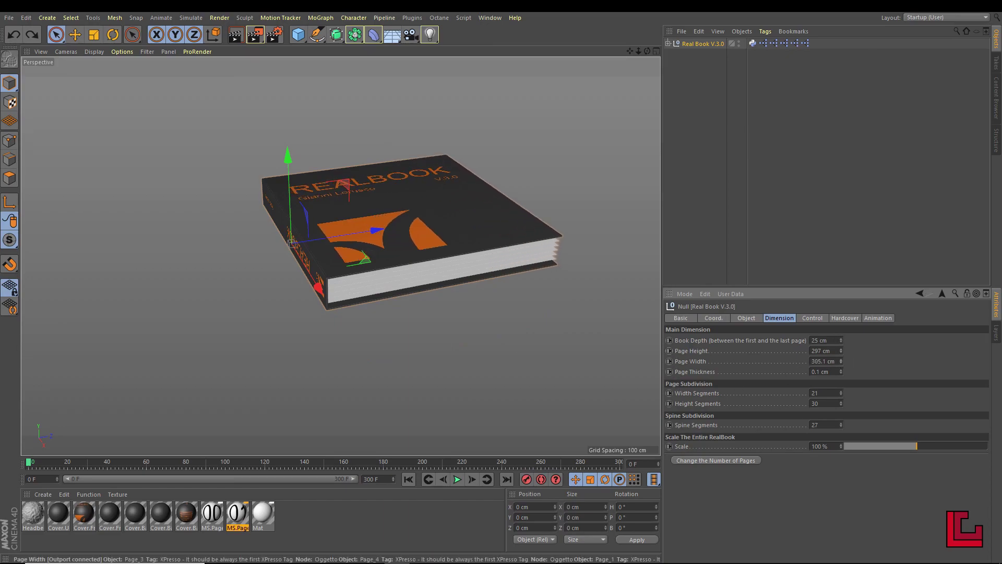
{"action": "key", "text": "ctrl+z"}
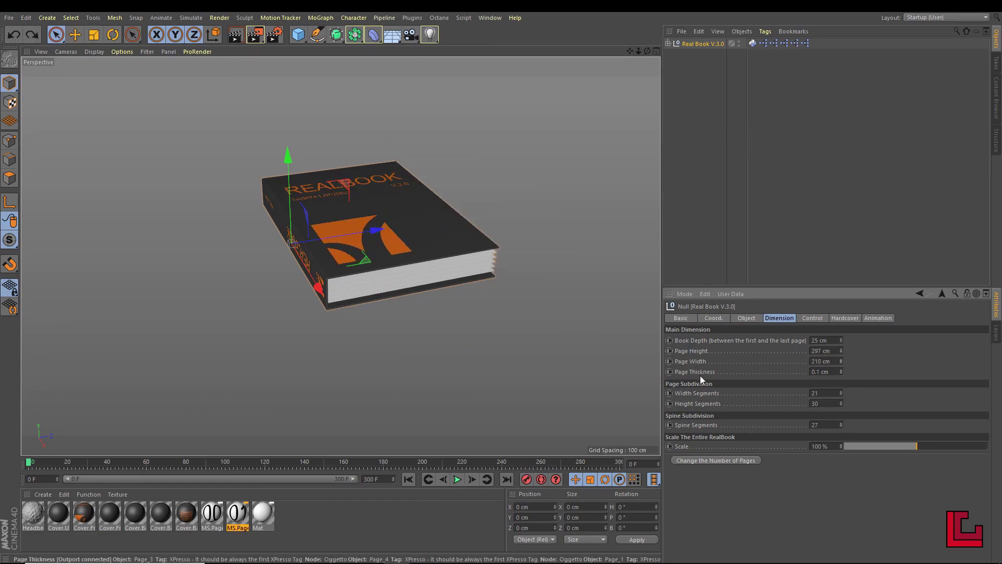
{"action": "left_click_drag", "start_coordinate": [839, 373], "coordinate": [840, 381]}
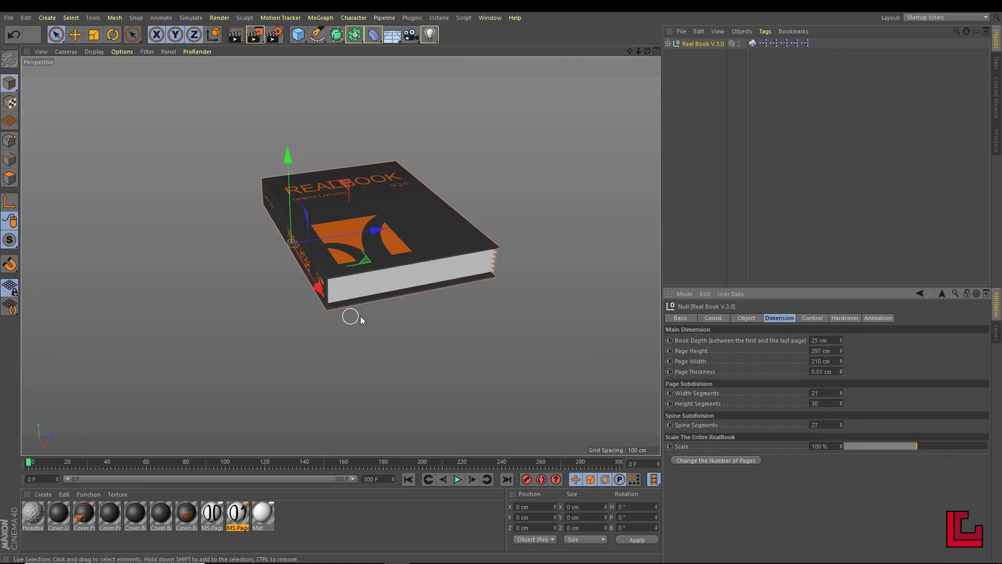
{"action": "scroll", "coordinate": [360, 315], "scroll_direction": "up", "scroll_amount": 8}
View the spine, test Page Thickness values near 0.94 cm, and return it to 0.1 cm
{"action": "scroll", "coordinate": [458, 299], "scroll_direction": "down", "scroll_amount": 3}
{"action": "mouse_move", "coordinate": [434, 301]}
{"action": "left_mouse_down", "text": "alt"}
{"action": "mouse_move", "coordinate": [499, 227]}
{"action": "mouse_move", "coordinate": [418, 283]}
{"action": "mouse_move", "coordinate": [443, 227]}
{"action": "mouse_move", "coordinate": [455, 231]}
{"action": "left_mouse_up", "text": "alt"}
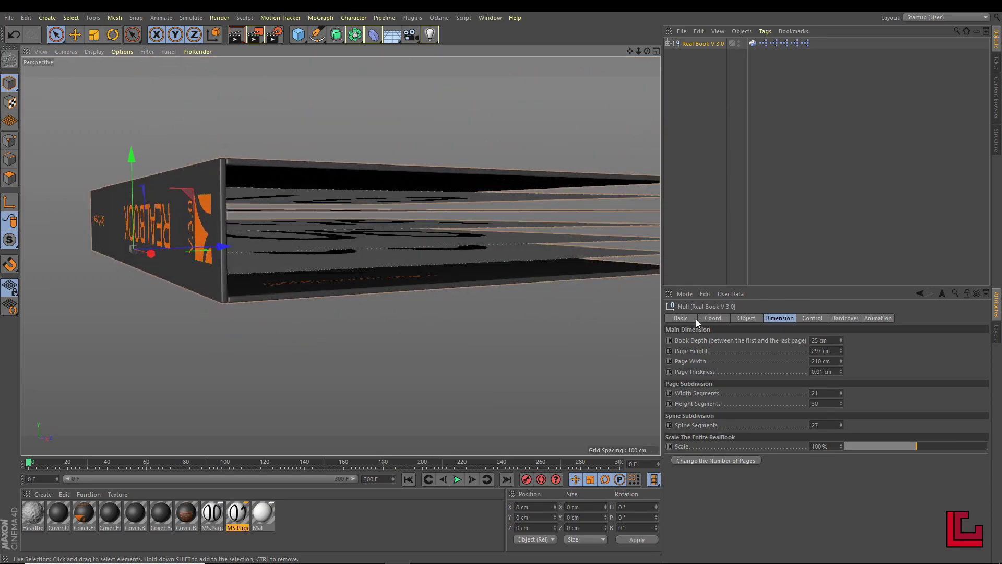
{"action": "left_click_drag", "start_coordinate": [841, 372], "coordinate": [841, 357]}
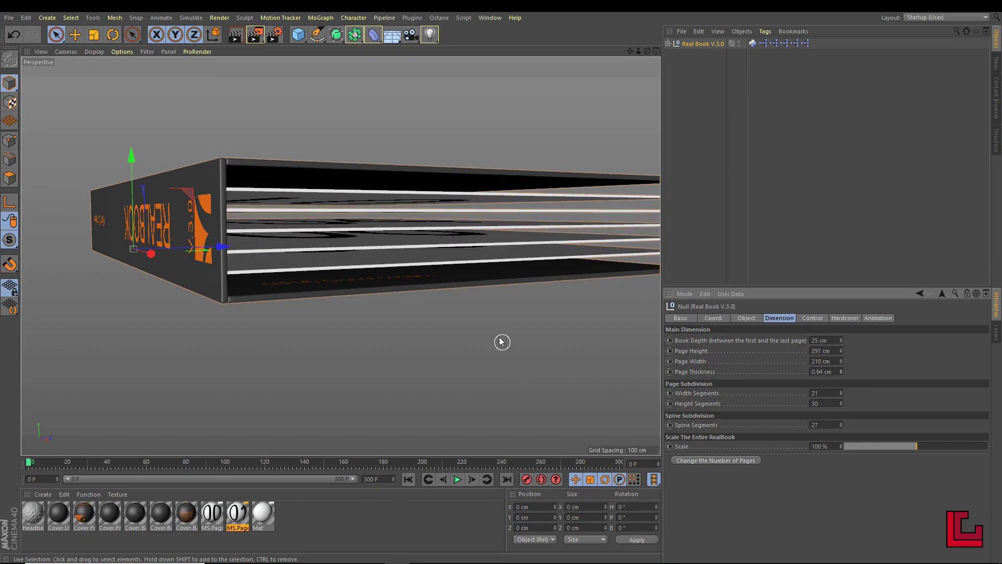
{"action": "mouse_move", "coordinate": [501, 342]}
{"action": "left_mouse_down", "text": "alt"}
{"action": "mouse_move", "coordinate": [391, 279]}
{"action": "mouse_move", "coordinate": [350, 328]}
{"action": "left_mouse_up", "text": "alt"}
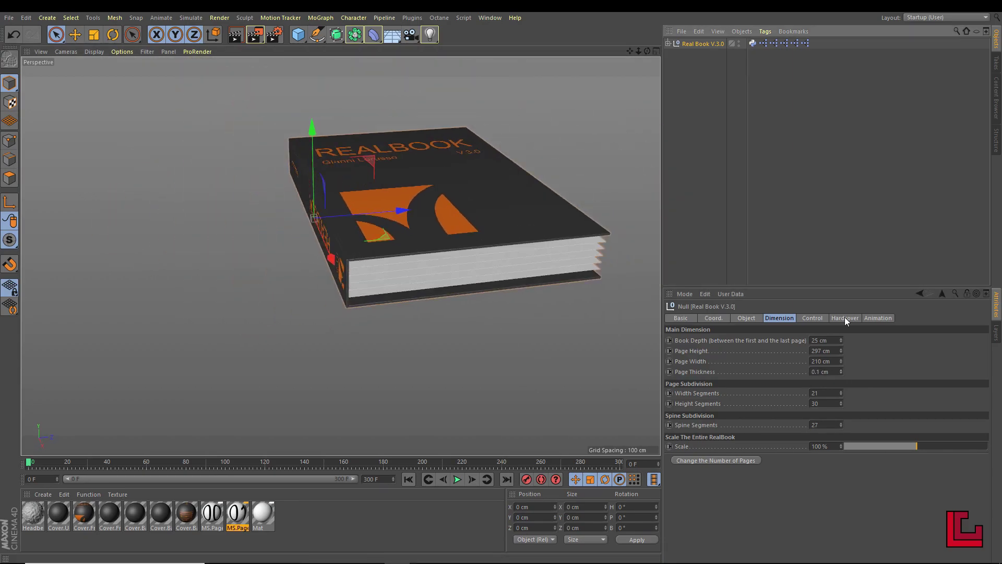
Turn off Hardcover on the Real Book rig, leaving only bare pages
{"action": "left_click", "coordinate": [844, 317]}
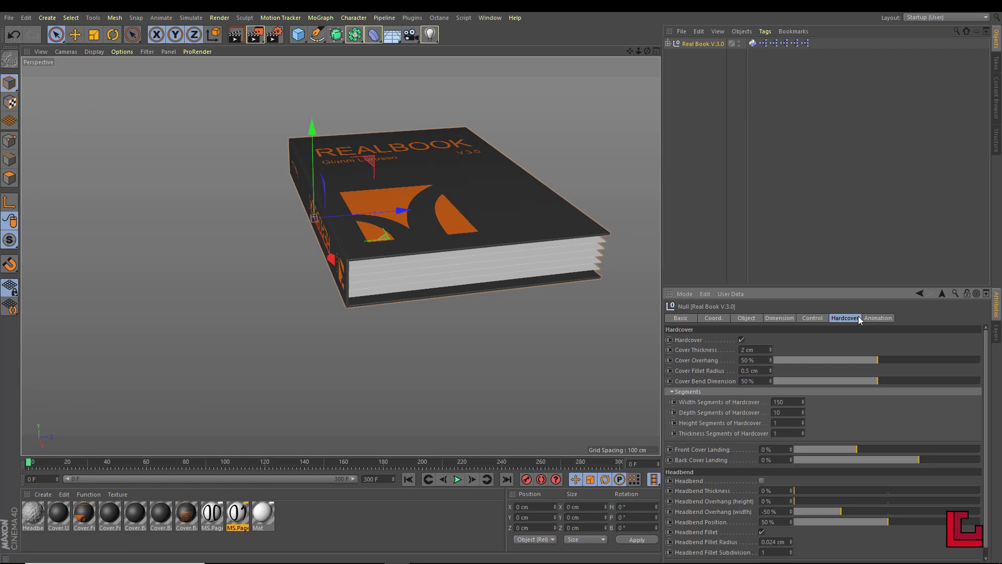
{"action": "left_click", "coordinate": [741, 340]}
{"action": "left_click_drag", "start_coordinate": [571, 346], "coordinate": [503, 312], "text": "alt"}
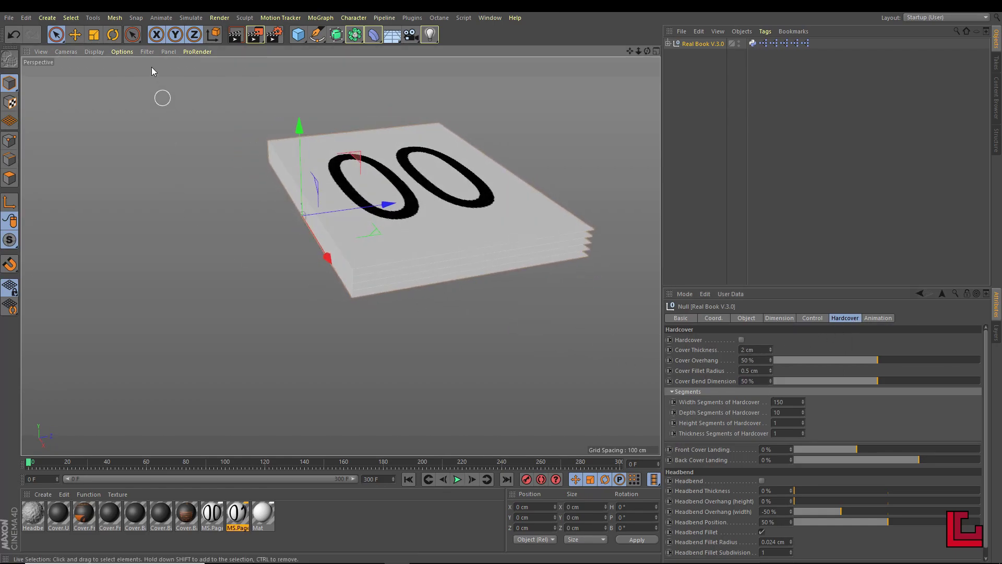
Switch the viewport to Gouraud Shading (Lines) to draw mesh lines over the pages
{"action": "left_click", "coordinate": [93, 52]}
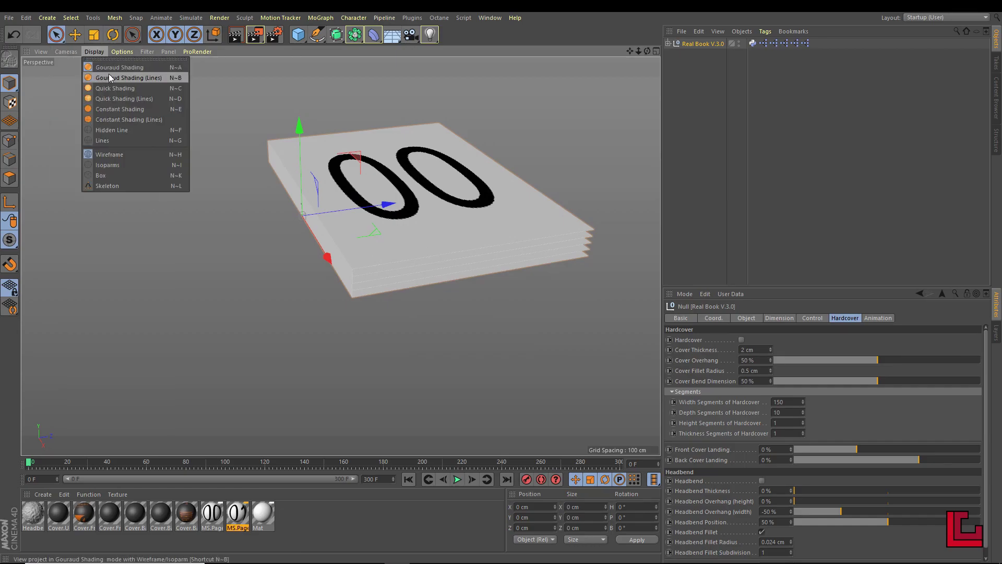
{"action": "left_click", "coordinate": [128, 77]}
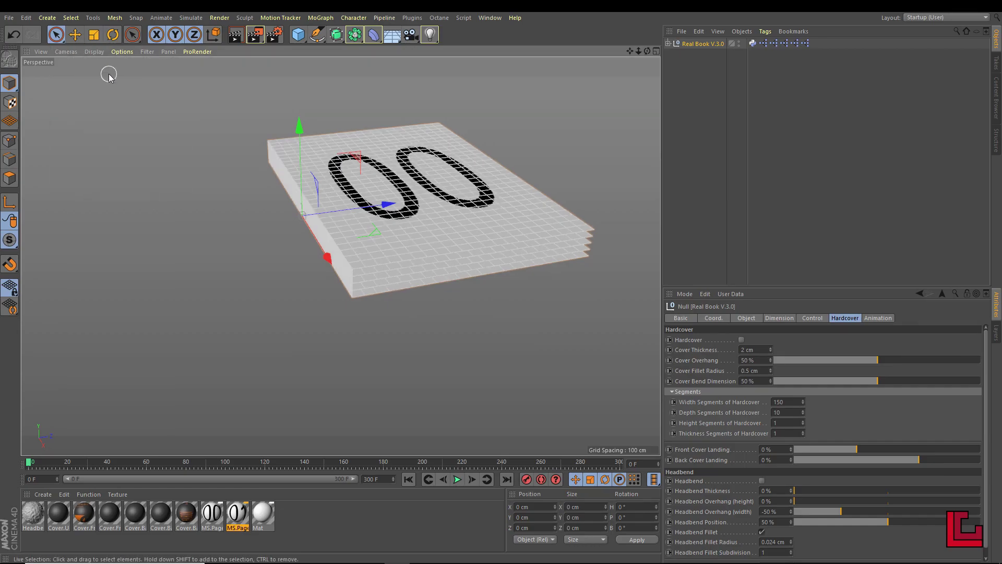
{"action": "left_click", "coordinate": [775, 317]}
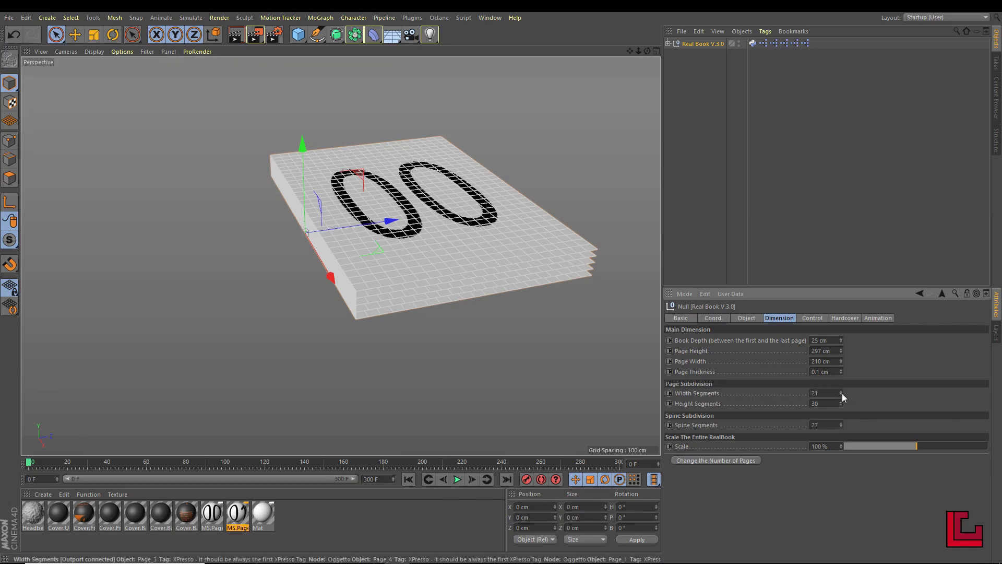
Test Width Segments at 44 and 41, undo back to 21, then raise Height Segments to 53
{"action": "left_click_drag", "start_coordinate": [841, 393], "coordinate": [841, 379]}
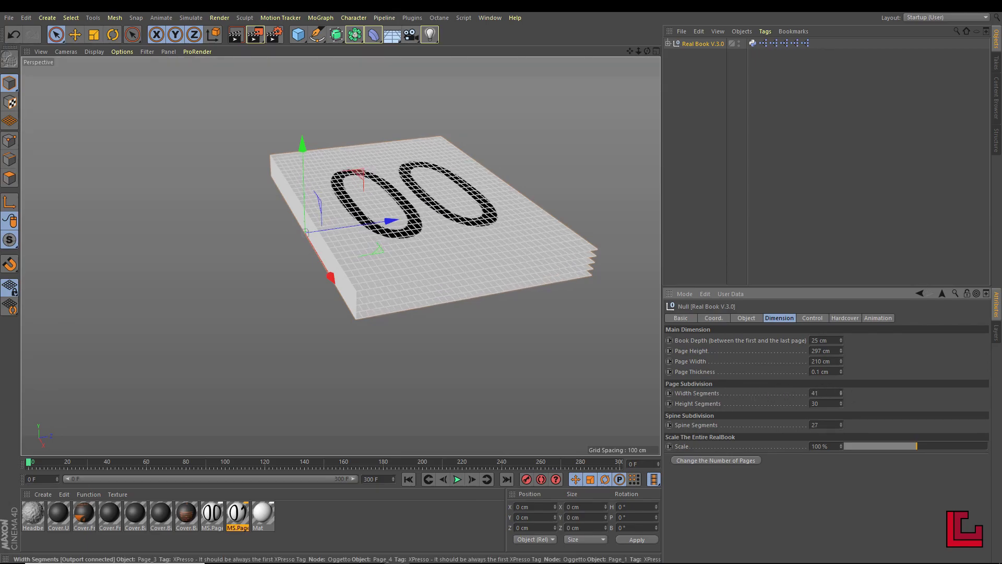
{"action": "right_click_drag", "start_coordinate": [312, 322], "coordinate": [400, 317], "text": "alt"}
{"action": "mouse_move", "coordinate": [399, 317]}
{"action": "left_mouse_down", "text": "alt"}
{"action": "mouse_move", "coordinate": [510, 202]}
{"action": "mouse_move", "coordinate": [448, 282]}
{"action": "mouse_move", "coordinate": [466, 281]}
{"action": "left_mouse_up", "text": "alt"}
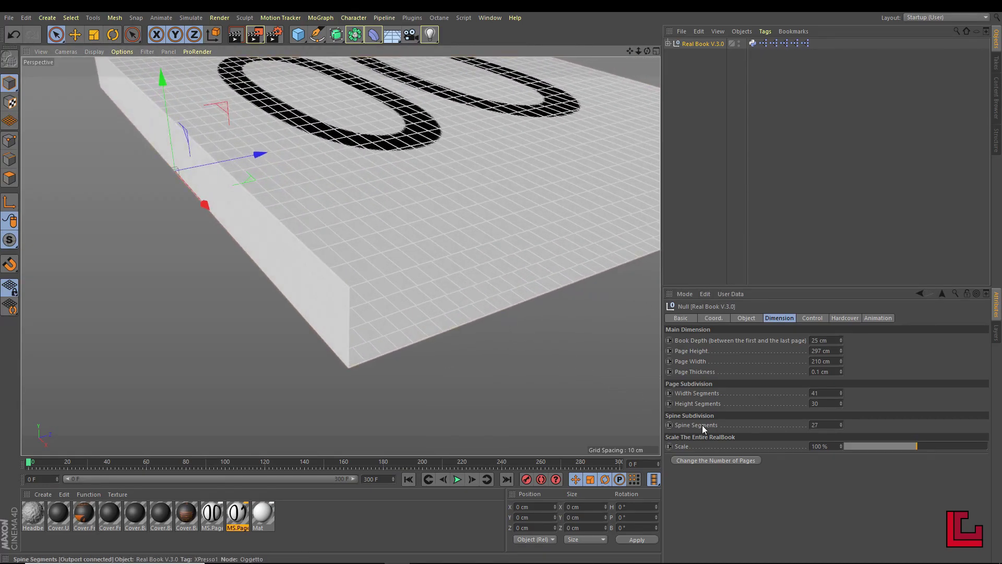
{"action": "key", "text": "ctrl+z"}
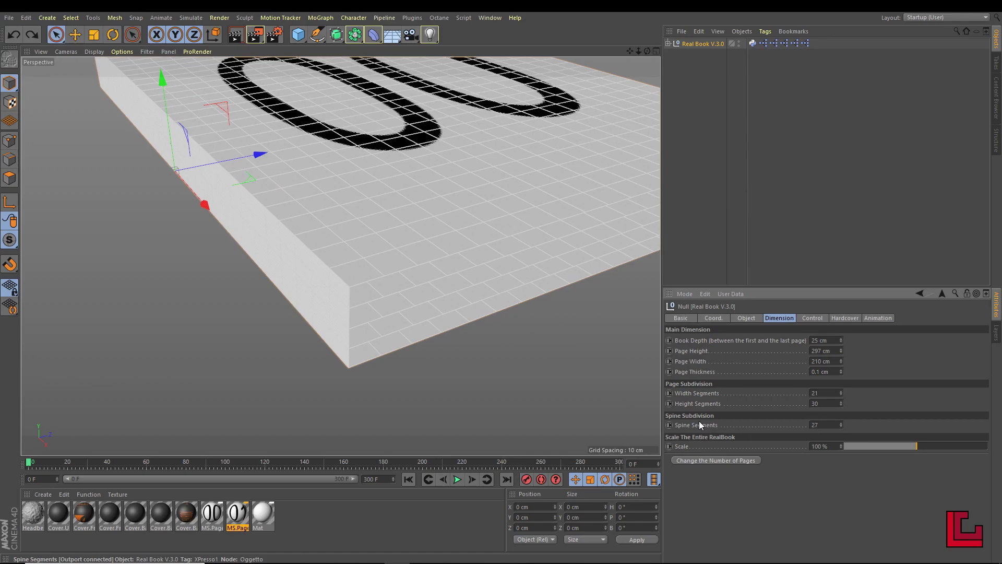
{"action": "left_click_drag", "start_coordinate": [841, 405], "coordinate": [841, 397]}
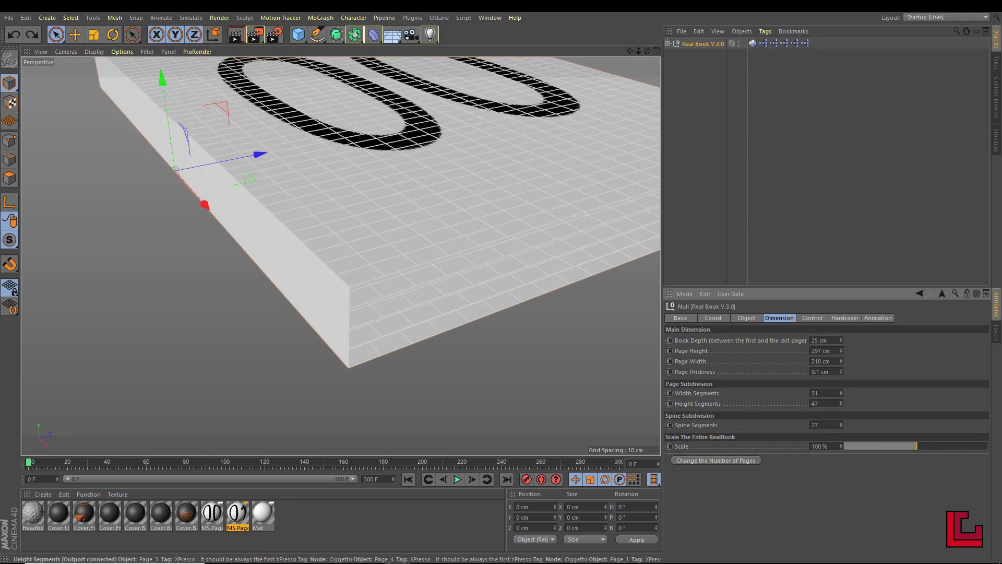
{"action": "left_click_drag", "start_coordinate": [381, 359], "coordinate": [430, 343], "text": "alt"}
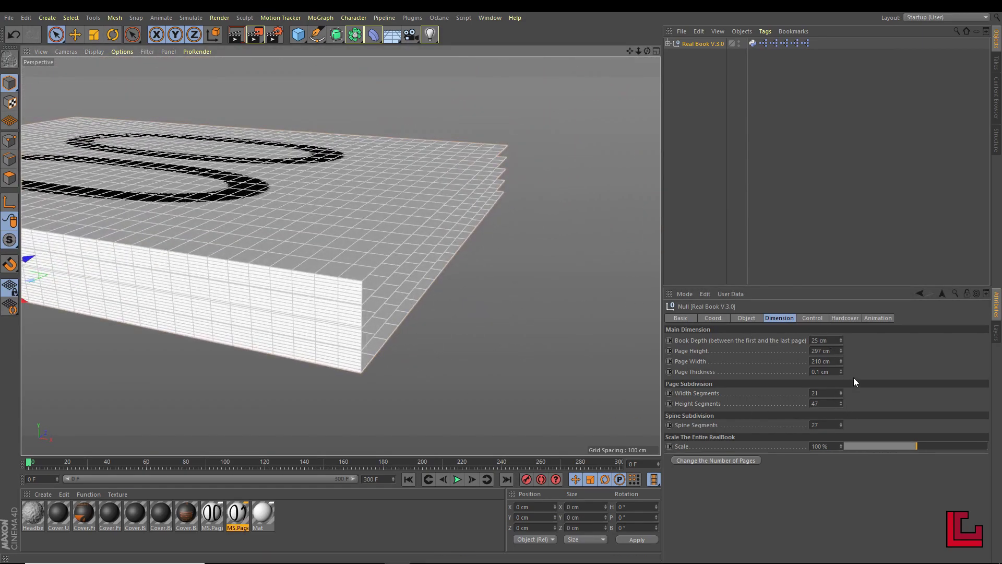
{"action": "key", "text": "ctrl+z"}
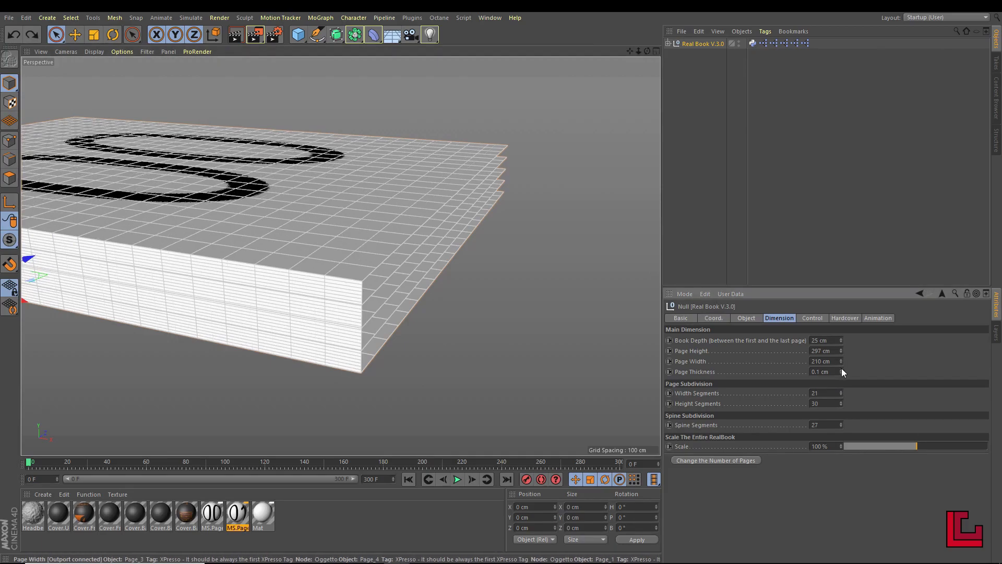
{"action": "mouse_move", "coordinate": [840, 403]}
{"action": "left_mouse_down"}
{"action": "mouse_move", "coordinate": [840, 389]}
{"action": "mouse_move", "coordinate": [840, 403]}
{"action": "left_mouse_up"}
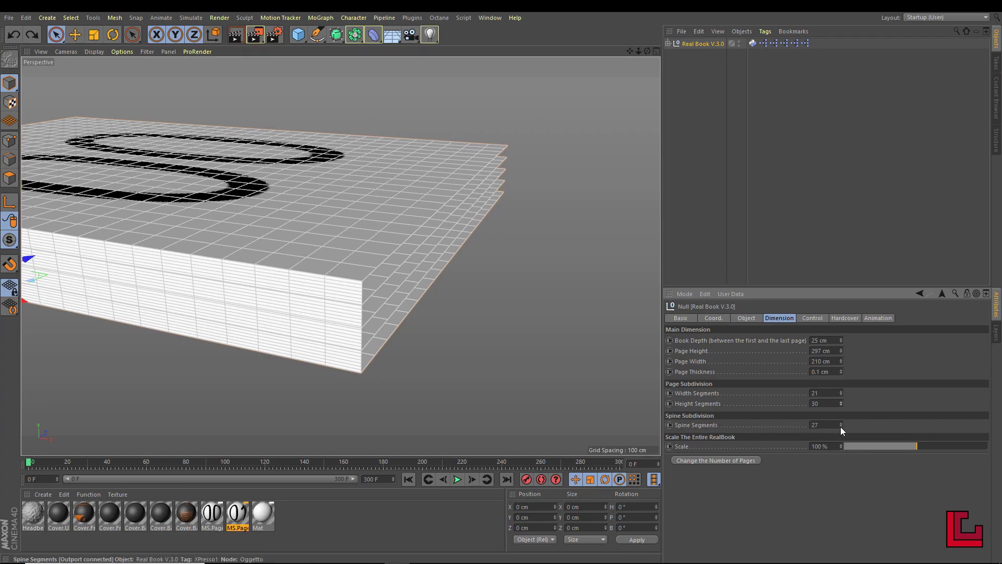
{"action": "left_click_drag", "start_coordinate": [840, 426], "coordinate": [840, 459]}
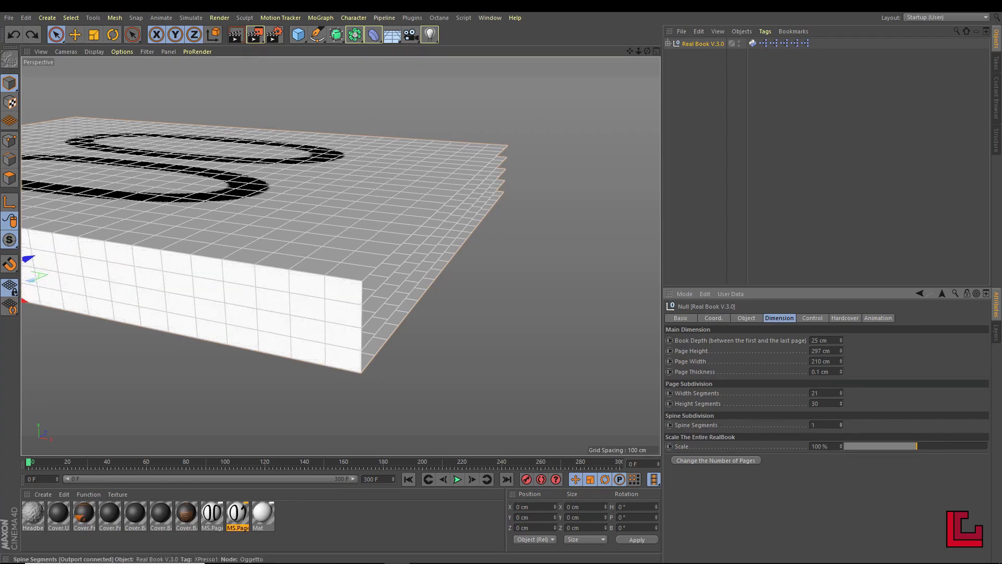
{"action": "left_click_drag", "start_coordinate": [840, 425], "coordinate": [841, 422]}
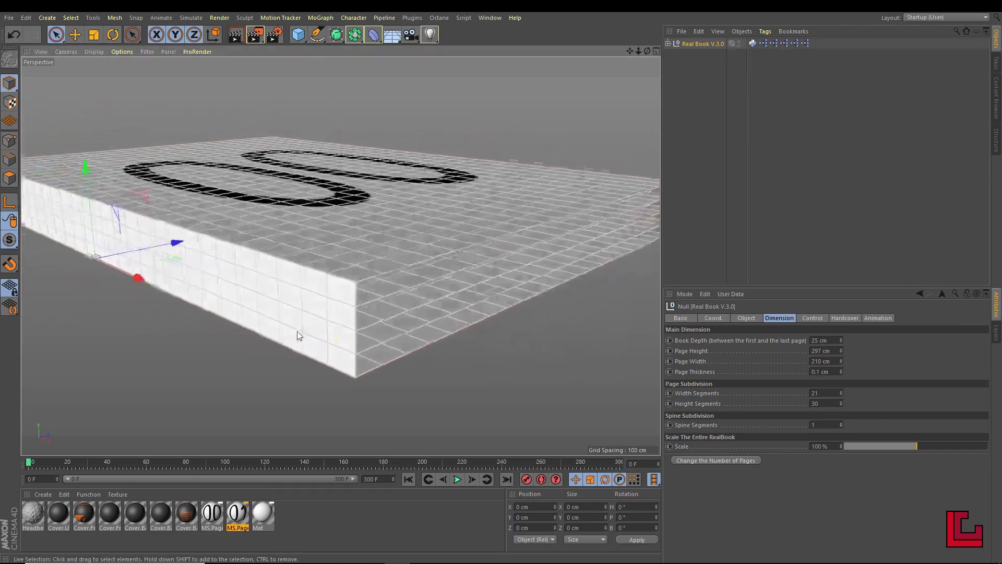
{"action": "mouse_move", "coordinate": [298, 335]}
{"action": "left_mouse_down", "text": "alt"}
{"action": "mouse_move", "coordinate": [244, 311]}
{"action": "mouse_move", "coordinate": [400, 305]}
{"action": "mouse_move", "coordinate": [366, 327]}
{"action": "mouse_move", "coordinate": [416, 331]}
{"action": "mouse_move", "coordinate": [363, 333]}
{"action": "mouse_move", "coordinate": [346, 313]}
{"action": "mouse_move", "coordinate": [418, 316]}
{"action": "mouse_move", "coordinate": [397, 300]}
{"action": "mouse_move", "coordinate": [442, 267]}
{"action": "mouse_move", "coordinate": [537, 300]}
{"action": "left_mouse_up", "text": "alt"}
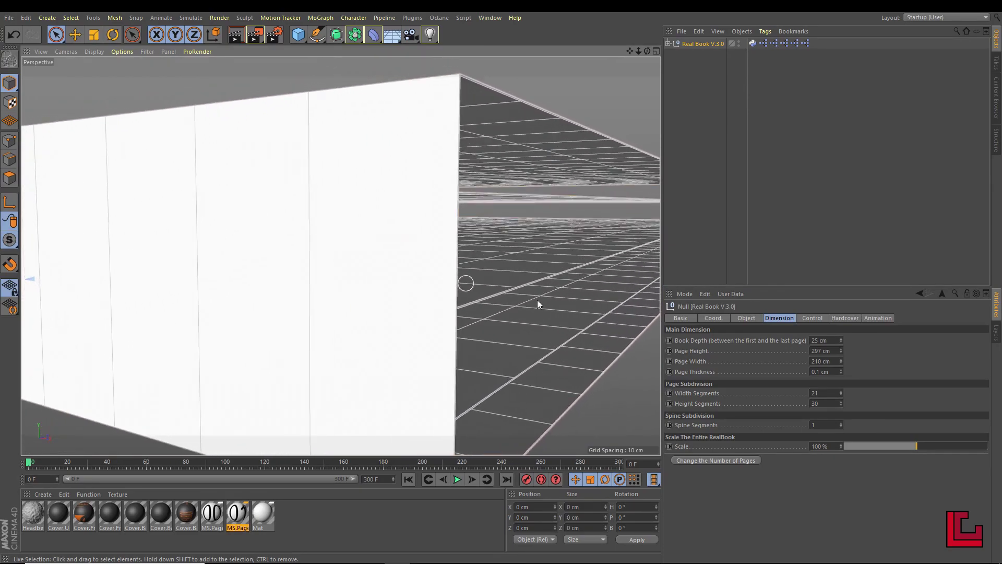
{"action": "left_click", "coordinate": [839, 424]}
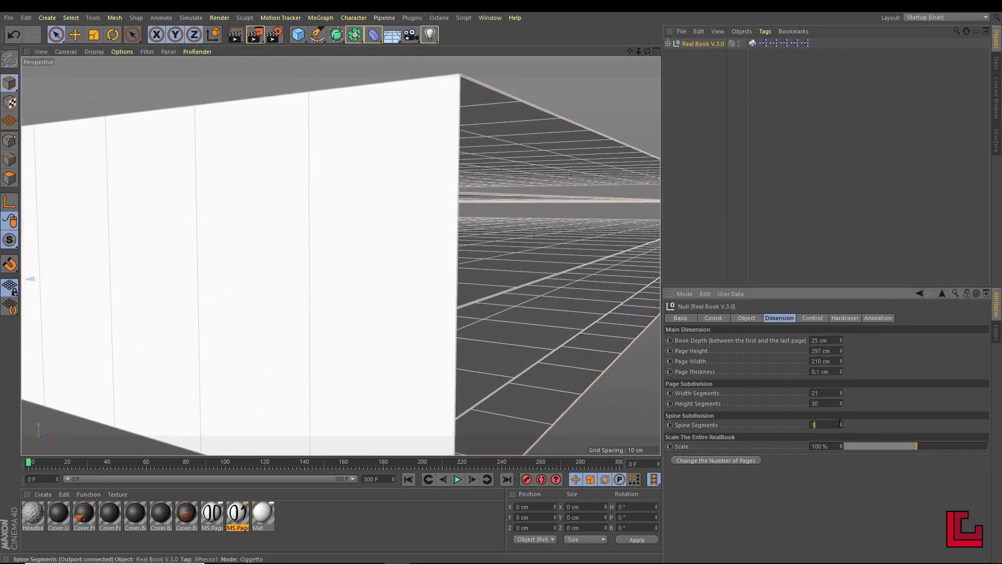
{"action": "left_click", "coordinate": [840, 422]}
{"action": "left_click", "coordinate": [840, 422]}
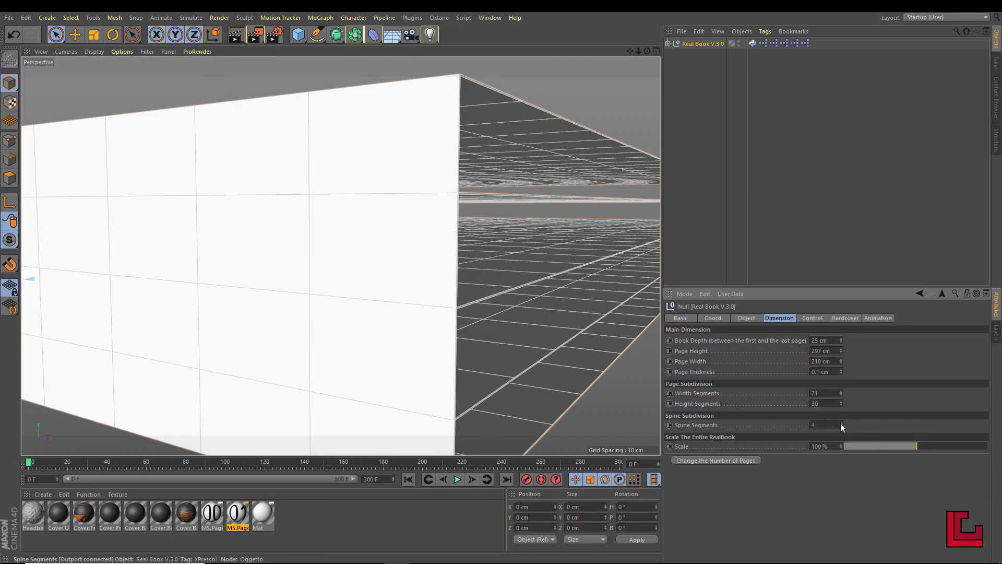
{"action": "key", "text": "ctrl+shift+z"}
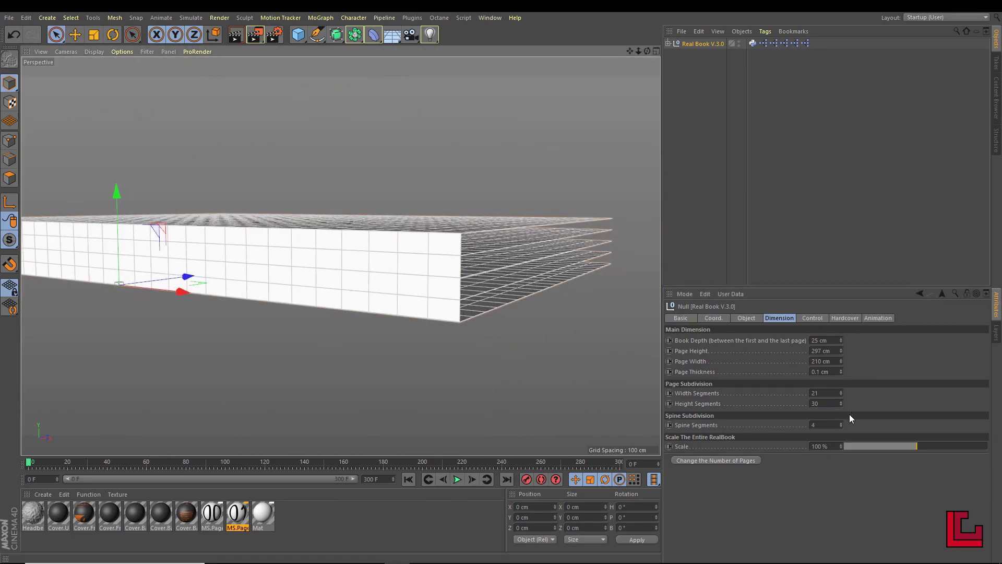
{"action": "key", "text": "ctrl+z"}
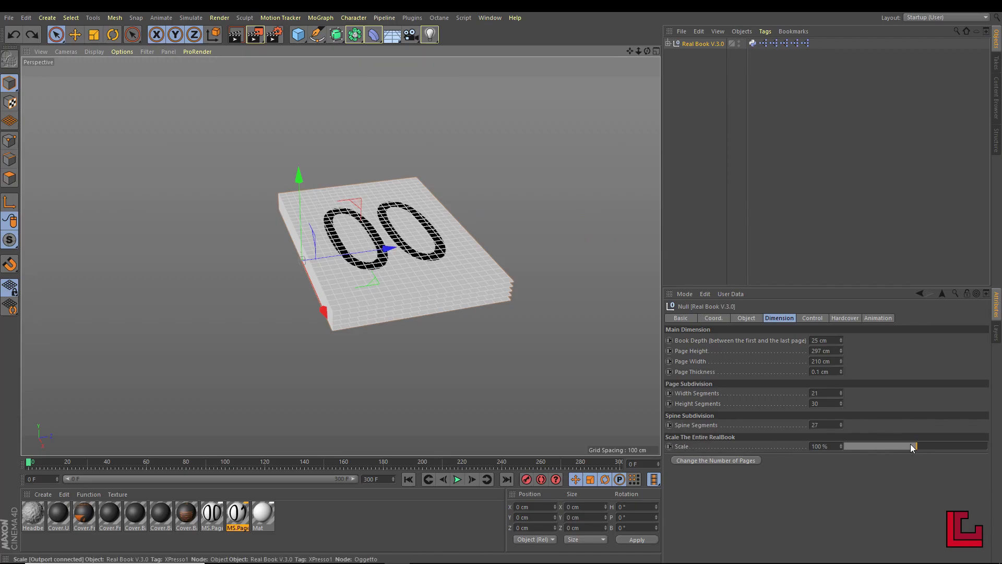
{"action": "mouse_move", "coordinate": [910, 443]}
{"action": "left_mouse_down"}
{"action": "mouse_move", "coordinate": [864, 446]}
{"action": "mouse_move", "coordinate": [959, 443]}
{"action": "left_mouse_up"}
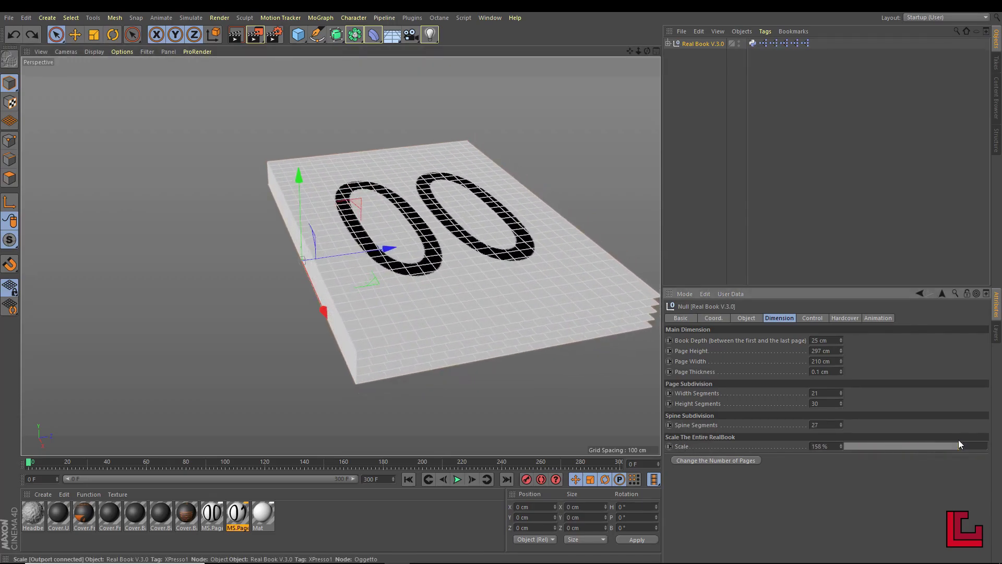
{"action": "left_click", "coordinate": [844, 318]}
{"action": "left_click", "coordinate": [741, 339]}
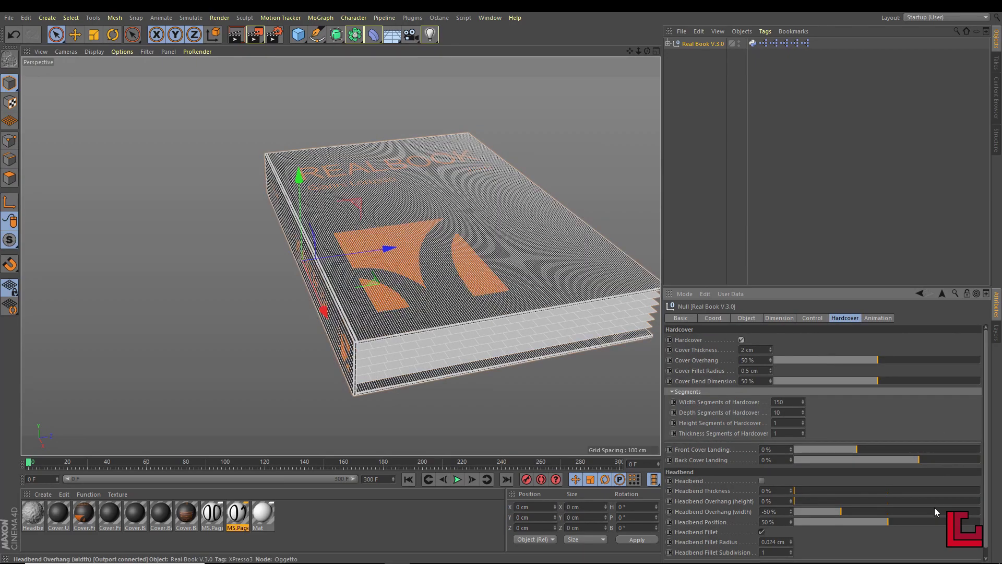
{"action": "left_click", "coordinate": [783, 317]}
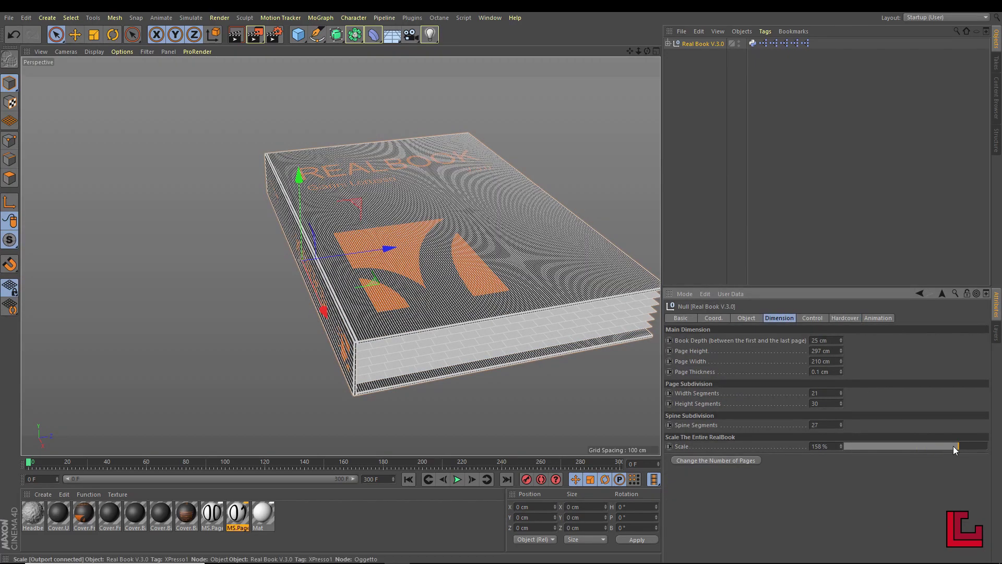
{"action": "mouse_move", "coordinate": [959, 446]}
{"action": "left_mouse_down"}
{"action": "mouse_move", "coordinate": [1000, 447]}
{"action": "mouse_move", "coordinate": [890, 450]}
{"action": "left_mouse_up"}
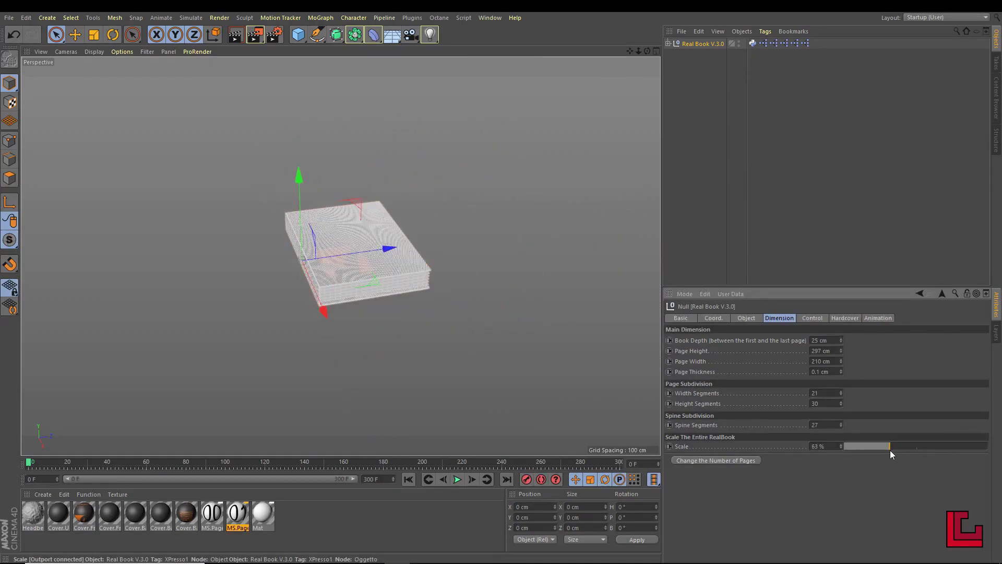
{"action": "key", "text": "ctrl+z"}
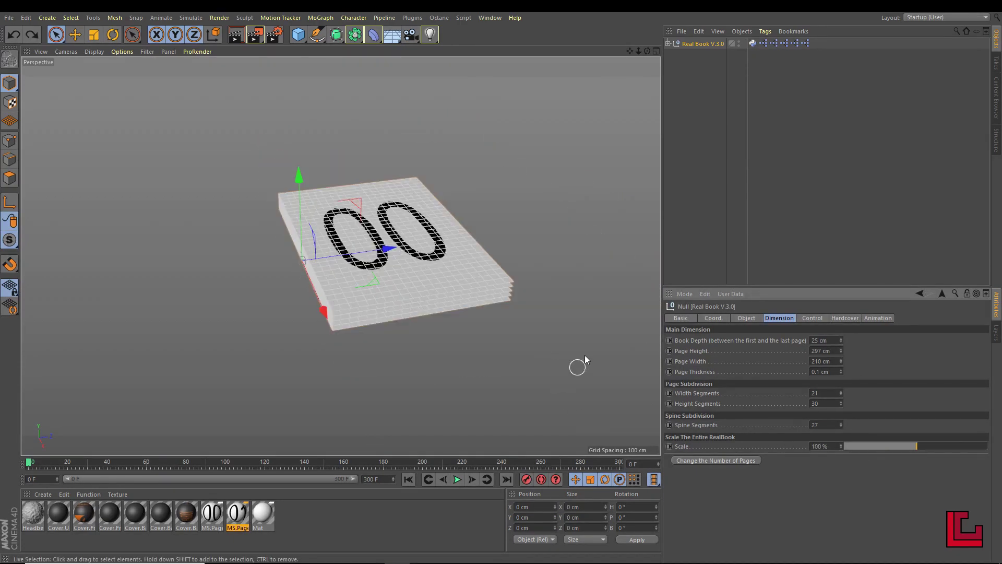
{"action": "left_click_drag", "start_coordinate": [584, 355], "coordinate": [441, 266], "text": "alt"}
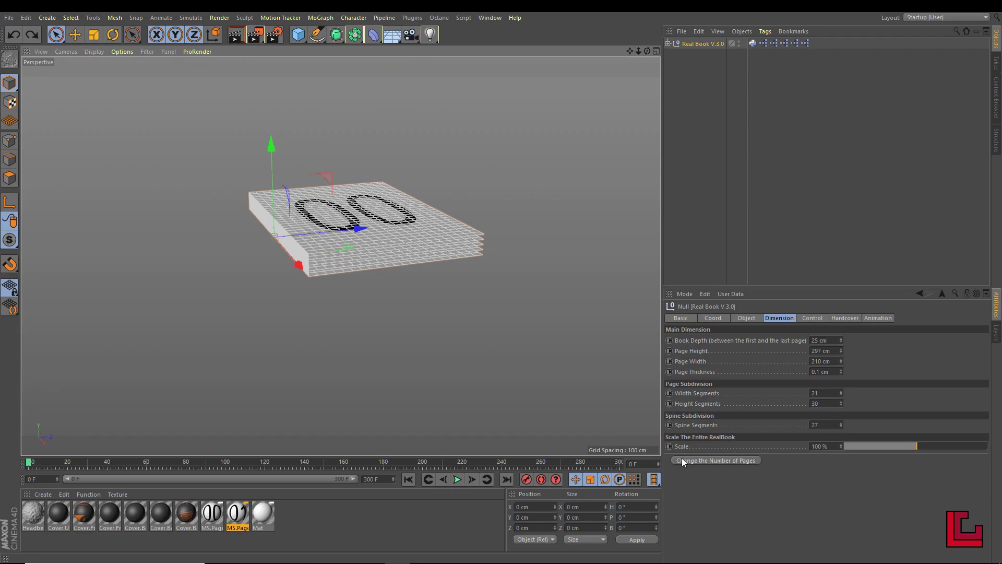
Reduce the book's page count from 5 pages to 1 page
{"action": "left_click", "coordinate": [711, 460]}
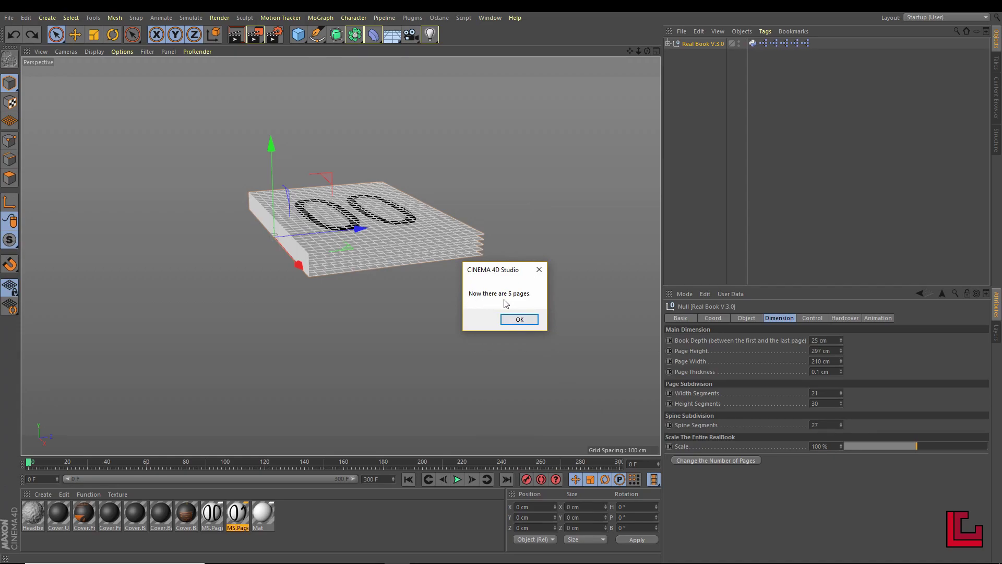
{"action": "left_click", "coordinate": [519, 319]}
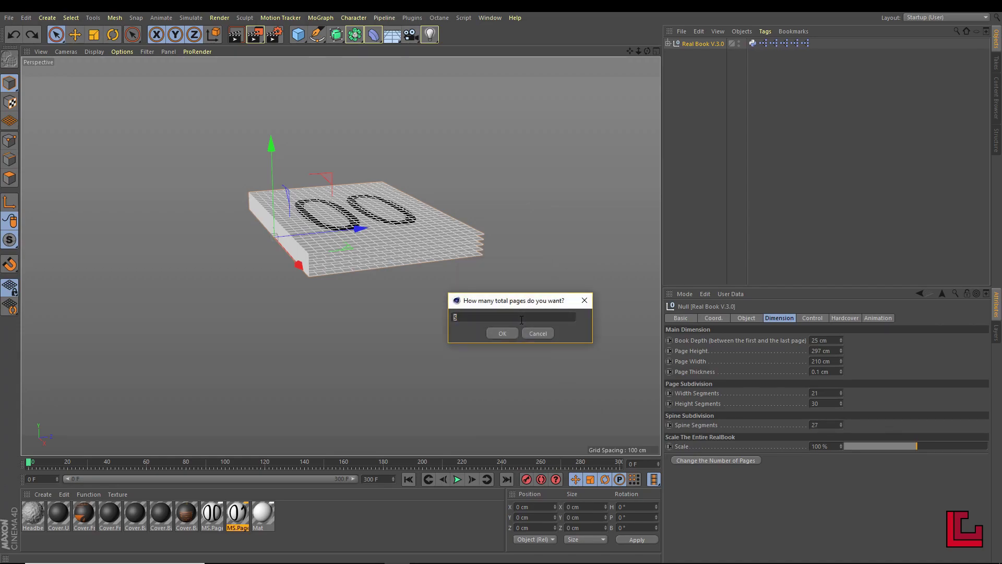
{"action": "key", "text": "Return"}
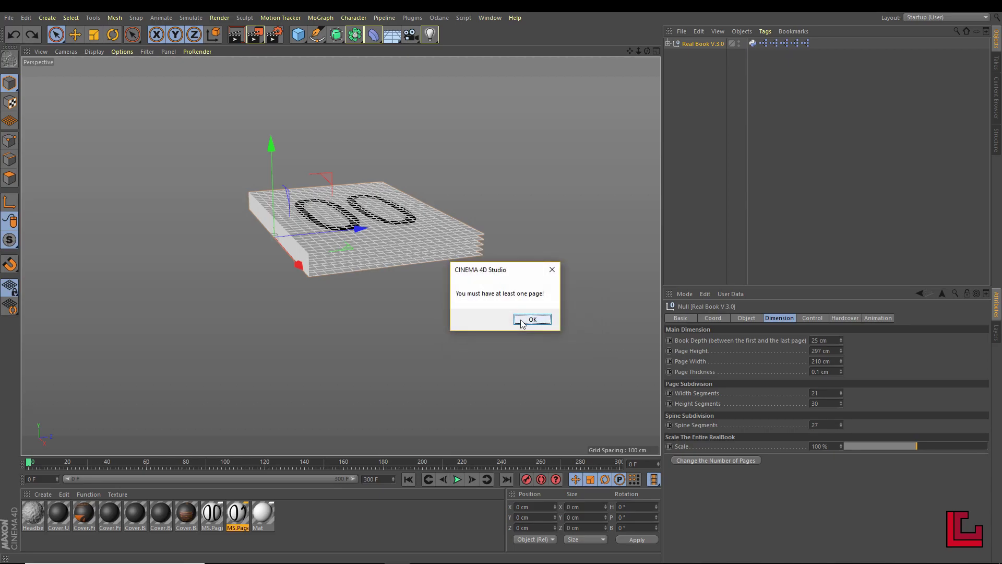
{"action": "left_click", "coordinate": [521, 323]}
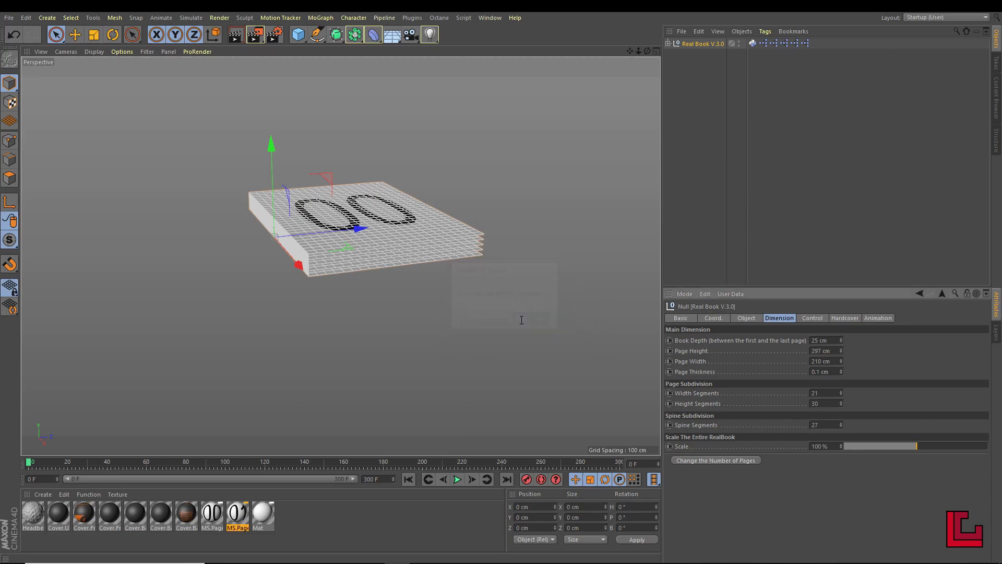
{"action": "left_click", "coordinate": [520, 320]}
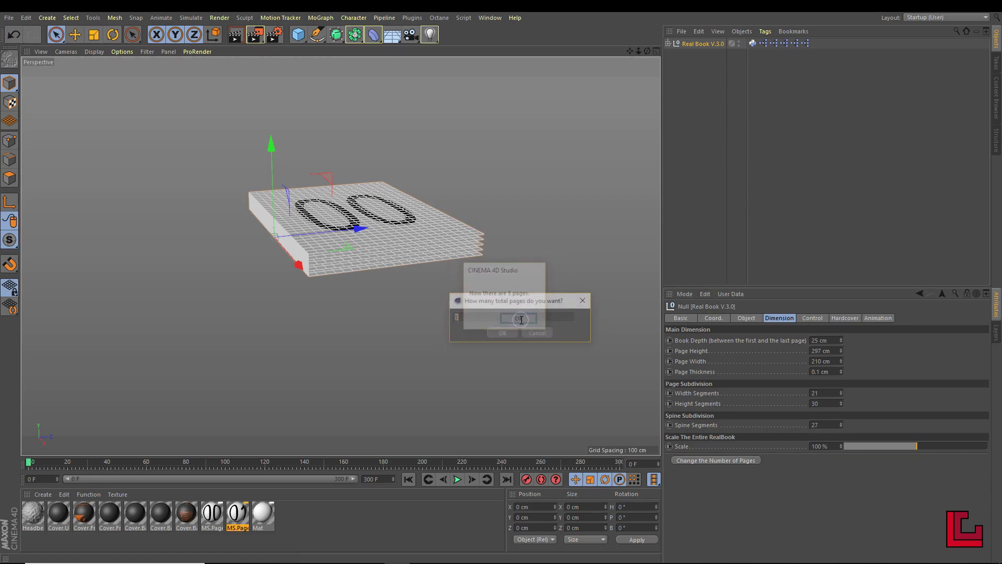
{"action": "key", "text": "Return"}
{"action": "left_click", "coordinate": [520, 321]}
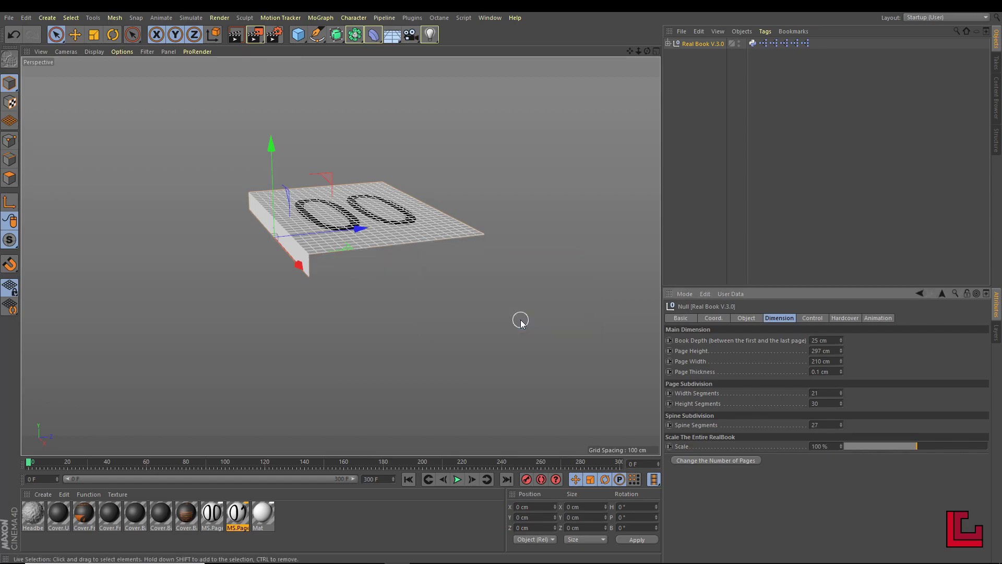
{"action": "mouse_move", "coordinate": [520, 321]}
{"action": "left_mouse_down", "text": "alt"}
{"action": "mouse_move", "coordinate": [339, 259]}
{"action": "mouse_move", "coordinate": [349, 248]}
{"action": "mouse_move", "coordinate": [433, 262]}
{"action": "mouse_move", "coordinate": [421, 244]}
{"action": "mouse_move", "coordinate": [409, 260]}
{"action": "mouse_move", "coordinate": [324, 289]}
{"action": "mouse_move", "coordinate": [361, 302]}
{"action": "mouse_move", "coordinate": [375, 271]}
{"action": "mouse_move", "coordinate": [396, 268]}
{"action": "left_mouse_up", "text": "alt"}
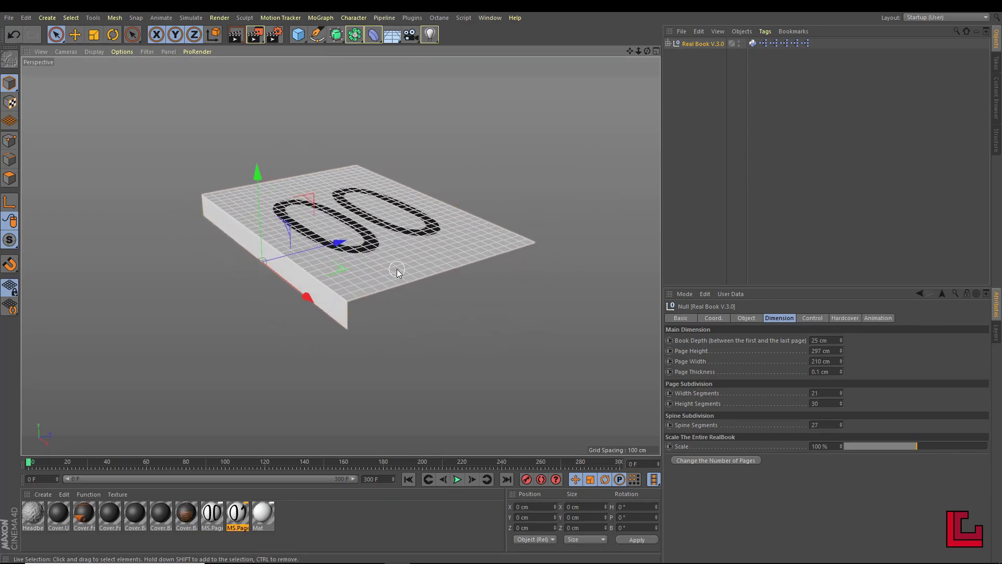
Change the book's page count from 1 to 50 pages
{"action": "left_click", "coordinate": [734, 461]}
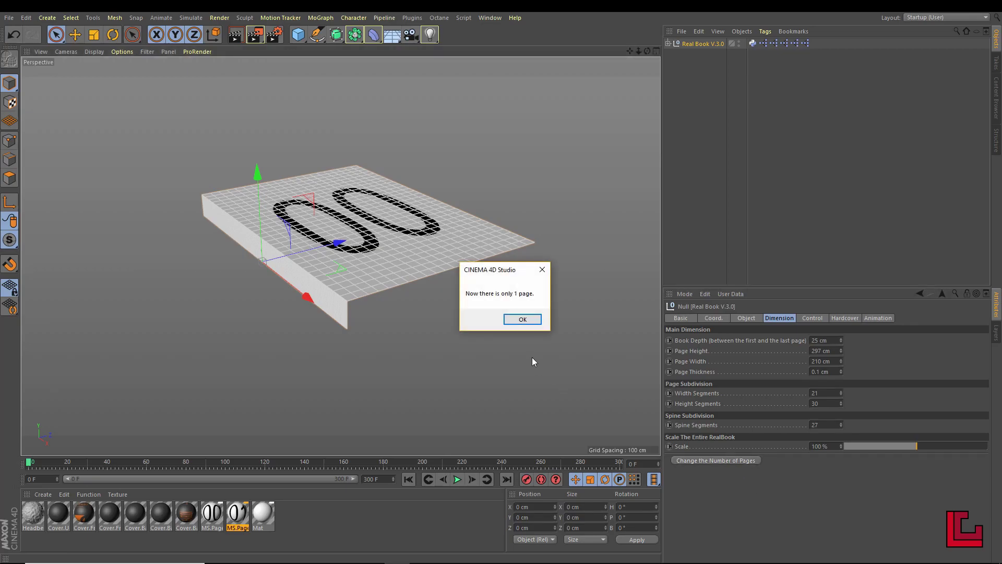
{"action": "left_click", "coordinate": [522, 320]}
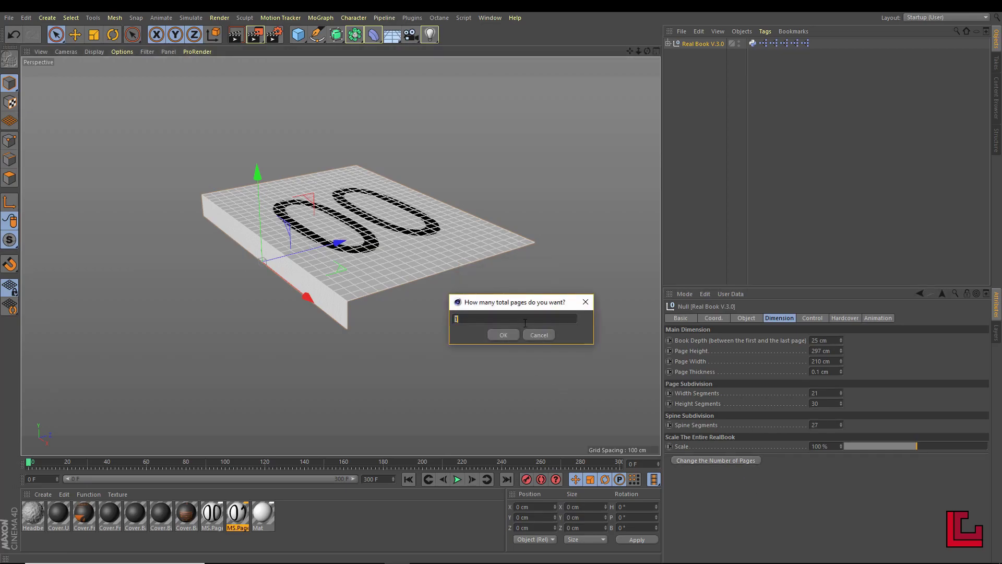
{"action": "key", "text": "Return"}
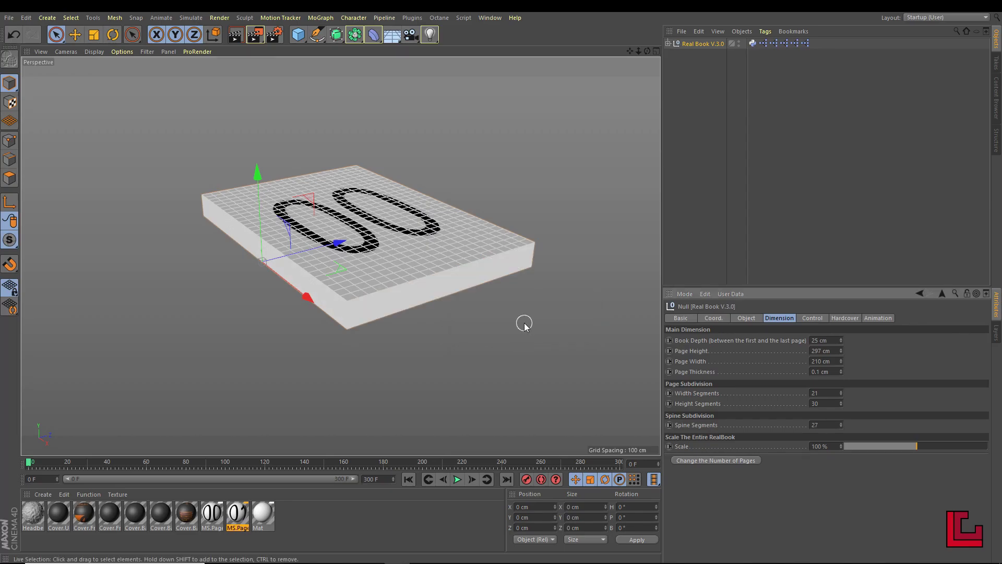
Orbit and zoom to inspect the thick block of 50 stacked pages
{"action": "left_click_drag", "start_coordinate": [459, 292], "coordinate": [400, 280], "text": "alt"}
{"action": "scroll", "coordinate": [448, 262], "scroll_direction": "up", "scroll_amount": 3}
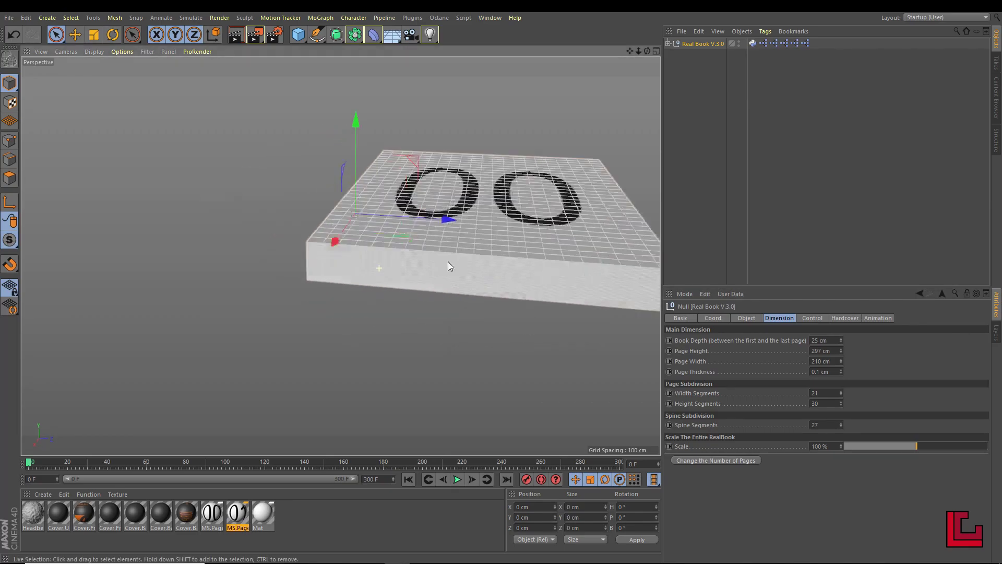
{"action": "scroll", "coordinate": [448, 266], "scroll_direction": "up", "scroll_amount": 3}
{"action": "scroll", "coordinate": [559, 251], "scroll_direction": "up", "scroll_amount": 3}
{"action": "scroll", "coordinate": [458, 303], "scroll_direction": "up", "scroll_amount": 3}
{"action": "scroll", "coordinate": [535, 288], "scroll_direction": "up", "scroll_amount": 3}
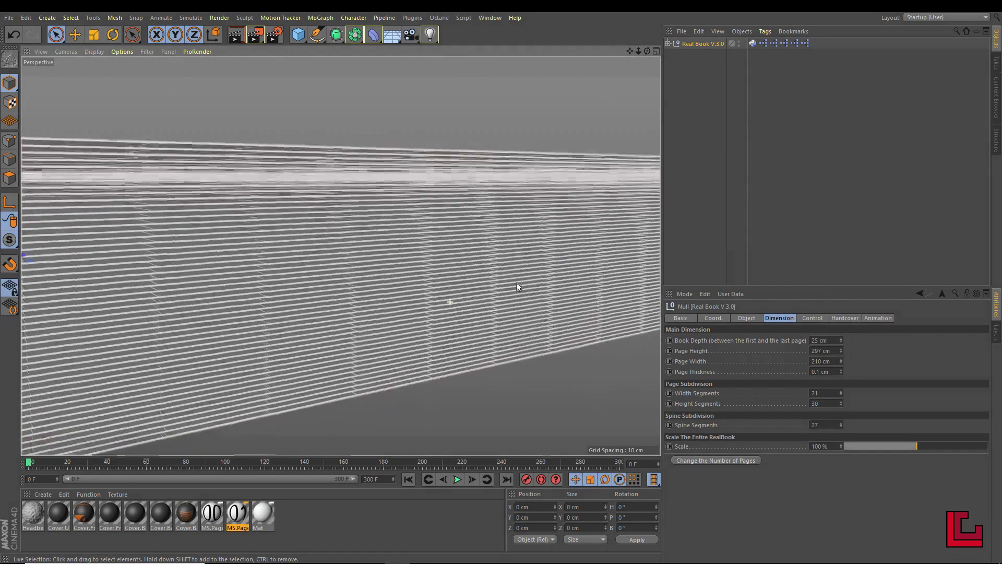
{"action": "scroll", "coordinate": [497, 281], "scroll_direction": "down", "scroll_amount": 2}
{"action": "scroll", "coordinate": [428, 282], "scroll_direction": "down", "scroll_amount": 3}
{"action": "scroll", "coordinate": [396, 287], "scroll_direction": "down", "scroll_amount": 3}
{"action": "scroll", "coordinate": [364, 299], "scroll_direction": "down", "scroll_amount": 3}
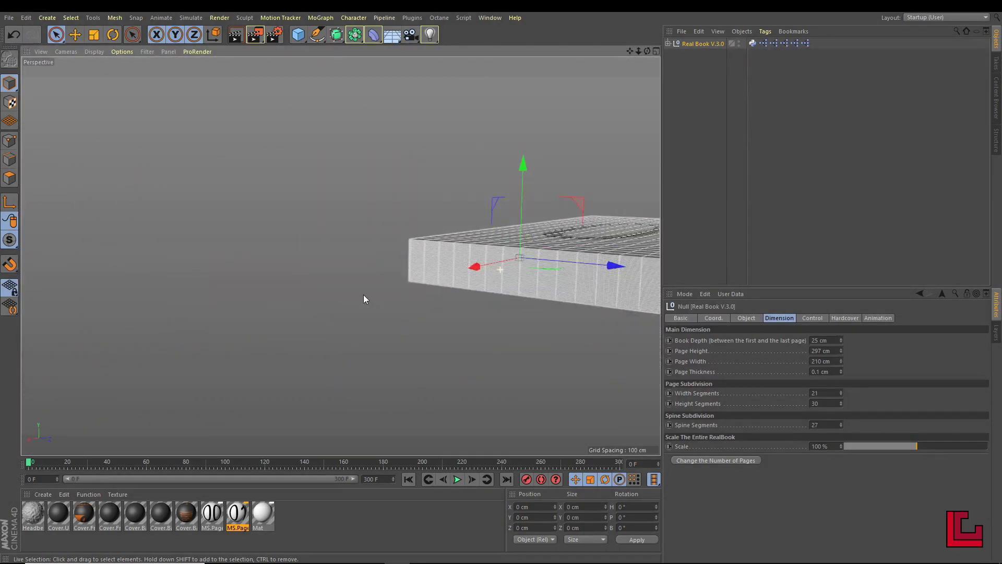